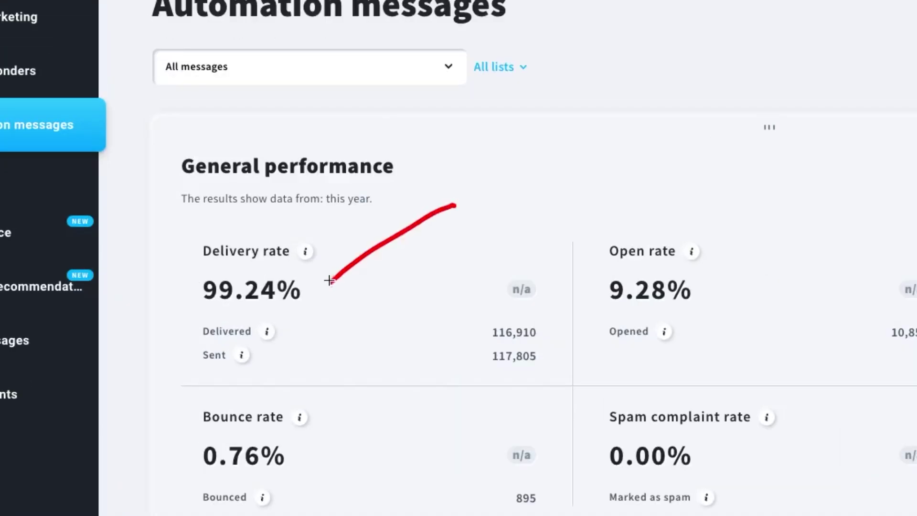
Draw red arrows at 99.24% delivery and 9.28% open rate, and mark 117,805, CTOR and 12.80%
left_click_drag(331, 276, 347, 284)
left_click_drag(486, 392, 548, 365)
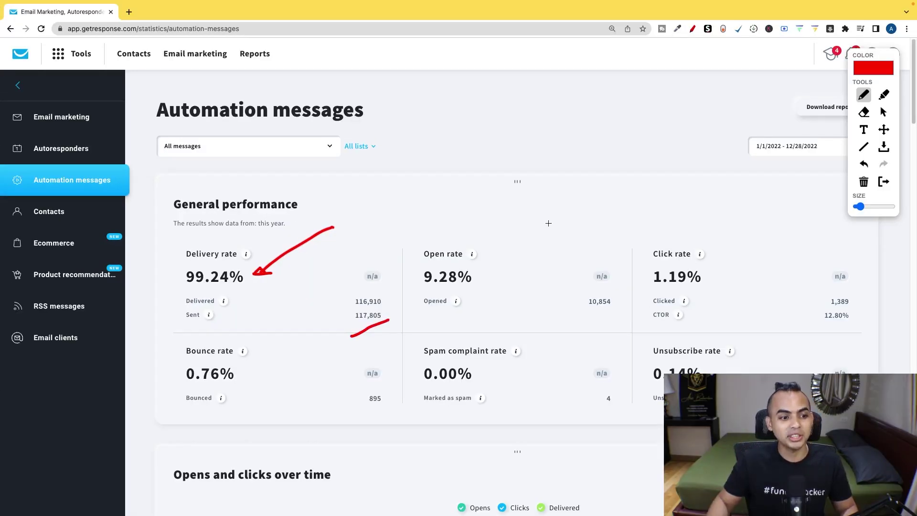
mouse_move(549, 223)
left_mouse_down()
mouse_move(479, 268)
mouse_move(492, 267)
left_mouse_up()
left_click_drag(660, 333, 687, 316)
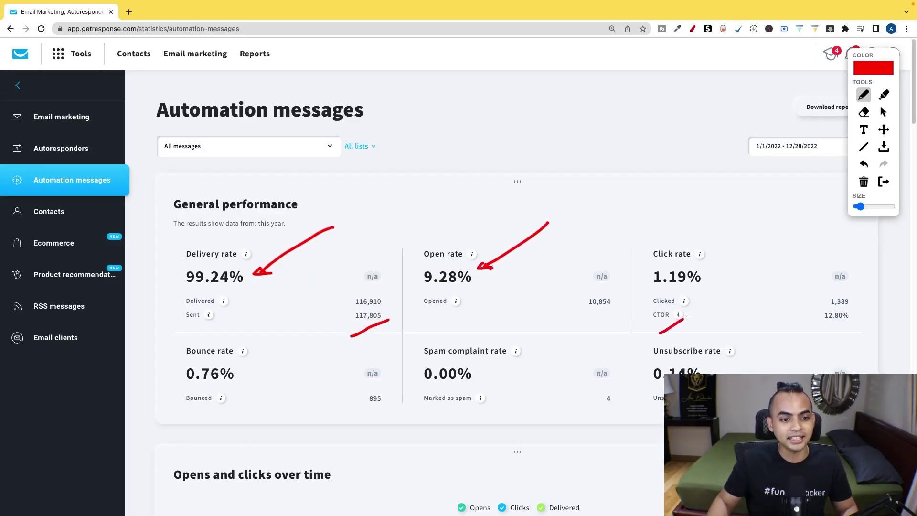
left_click_drag(819, 332, 852, 309)
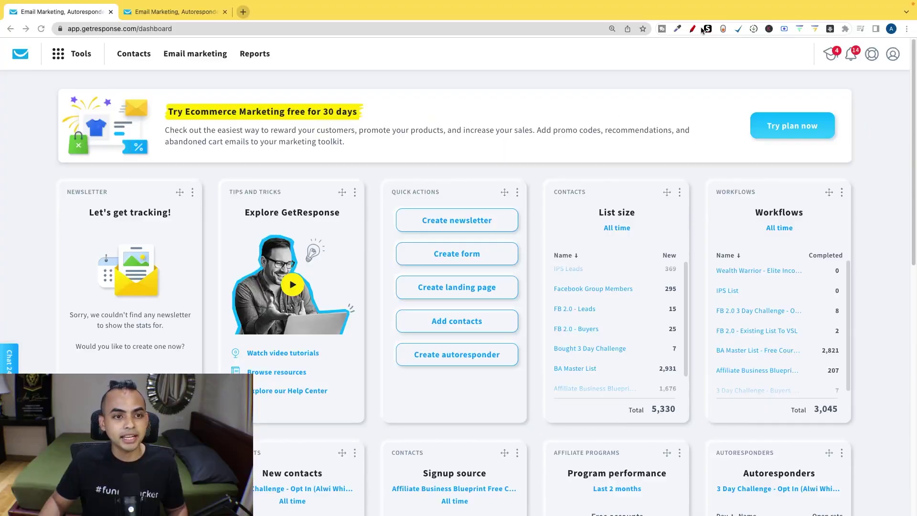
Circle Total 5,330, then mark Delivery rate, 116,910/117,805, CTOR and 1,389/12.80% on the stats tab
left_click(693, 29)
mouse_move(698, 408)
left_mouse_down()
mouse_move(628, 422)
mouse_move(717, 387)
left_mouse_up()
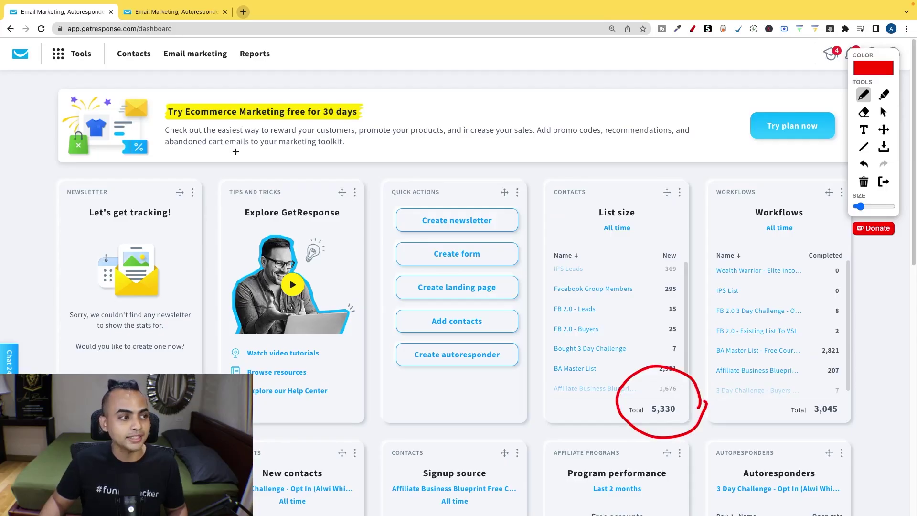
left_click(197, 18)
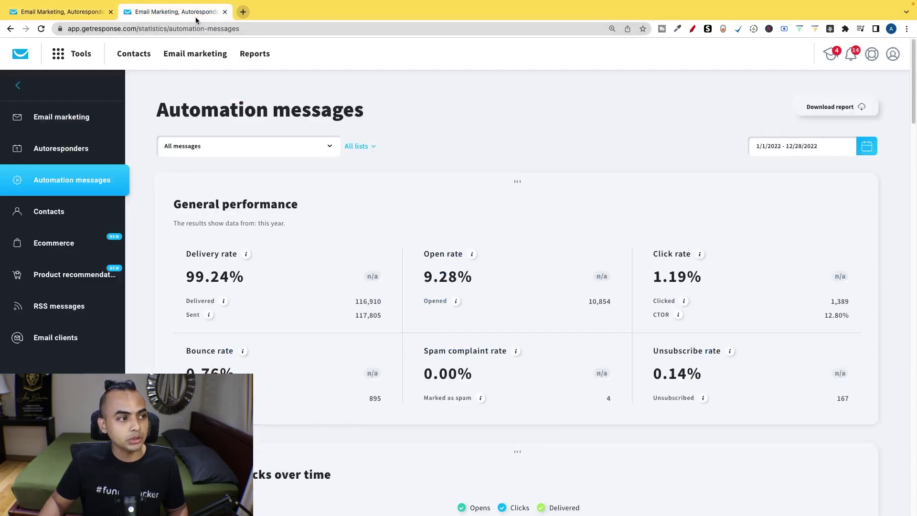
left_click(663, 30)
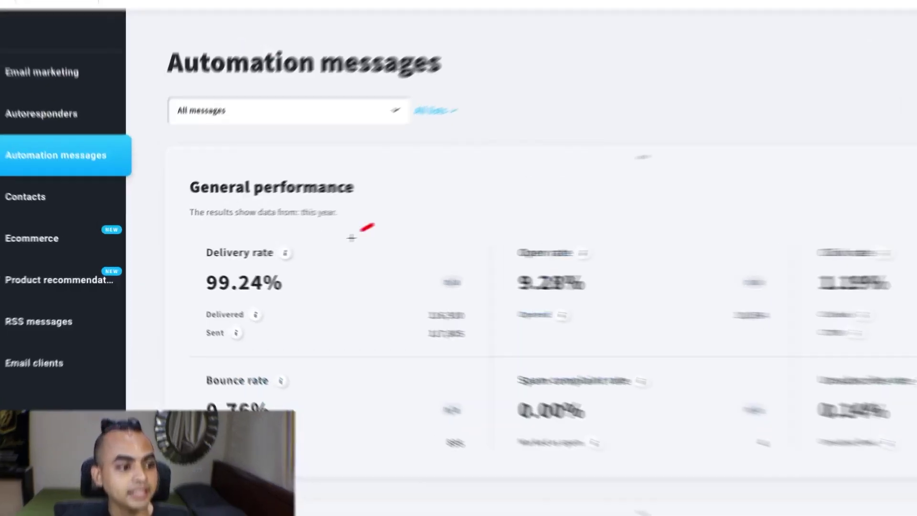
left_click_drag(351, 237, 327, 269)
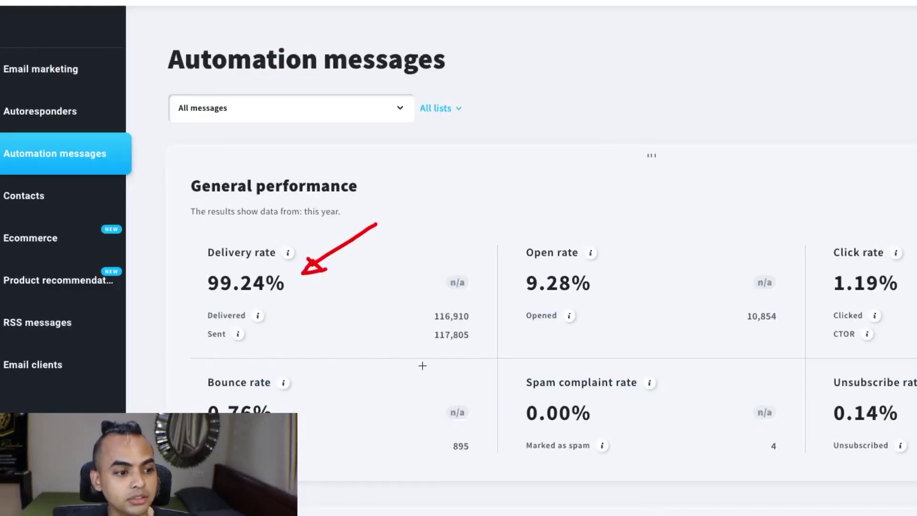
mouse_move(466, 358)
left_mouse_down()
mouse_move(491, 328)
mouse_move(395, 345)
mouse_move(465, 356)
left_mouse_up()
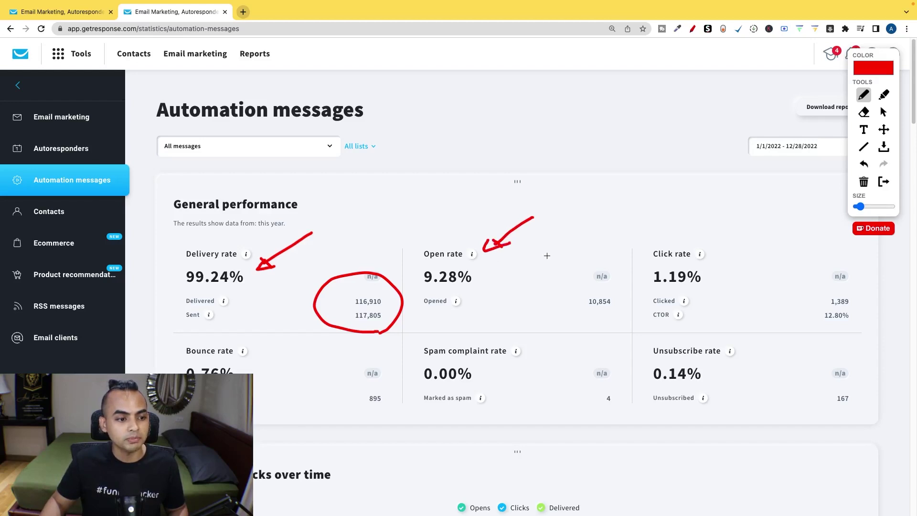
left_click_drag(662, 335, 699, 325)
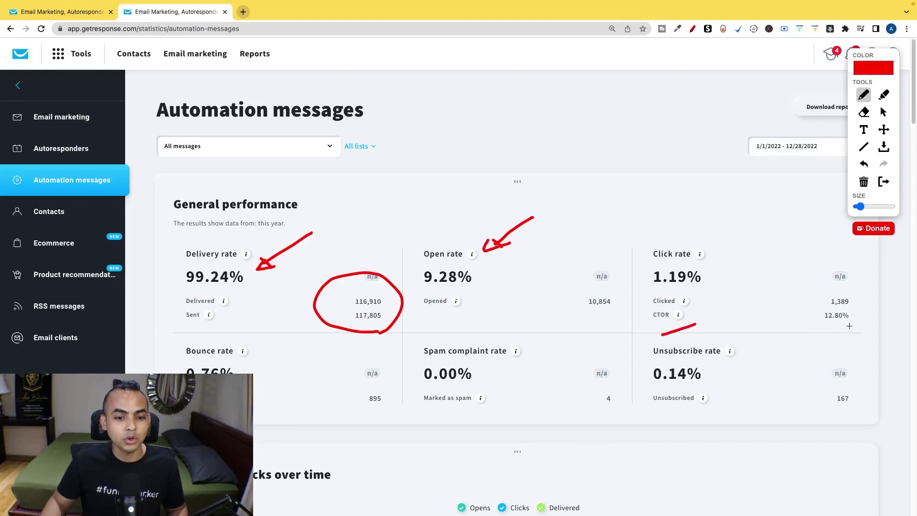
mouse_move(849, 326)
left_mouse_down()
mouse_move(796, 313)
mouse_move(853, 329)
left_mouse_up()
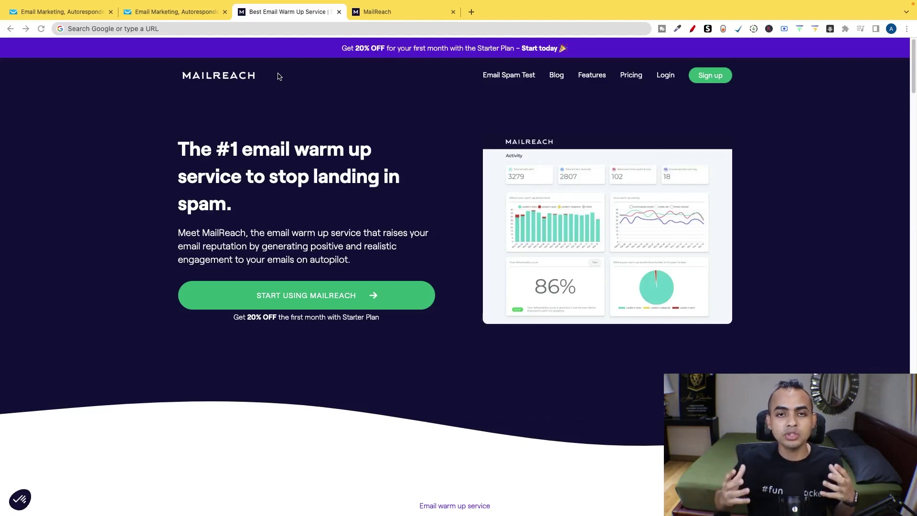
Underline 'stop landing' and 'spam.' on the landing page, clear them, then sign up
left_click(694, 30)
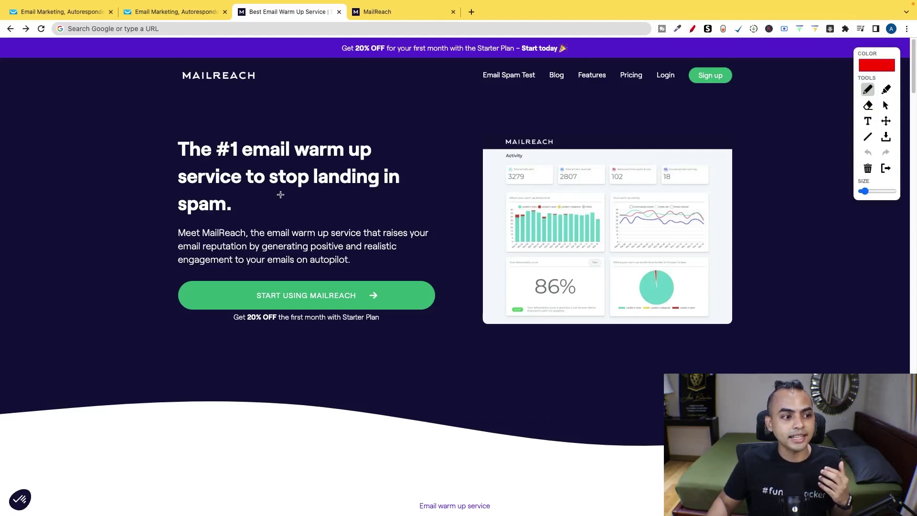
left_click_drag(281, 195, 347, 197)
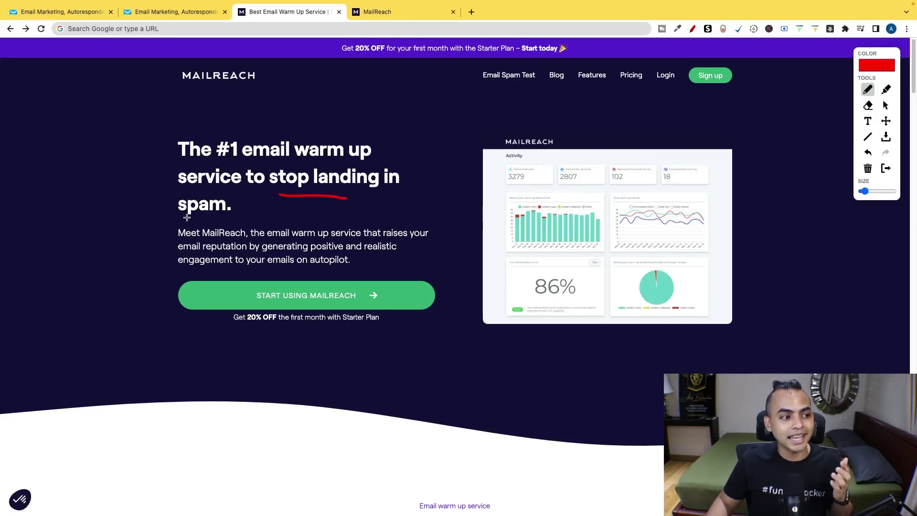
left_click_drag(183, 218, 260, 218)
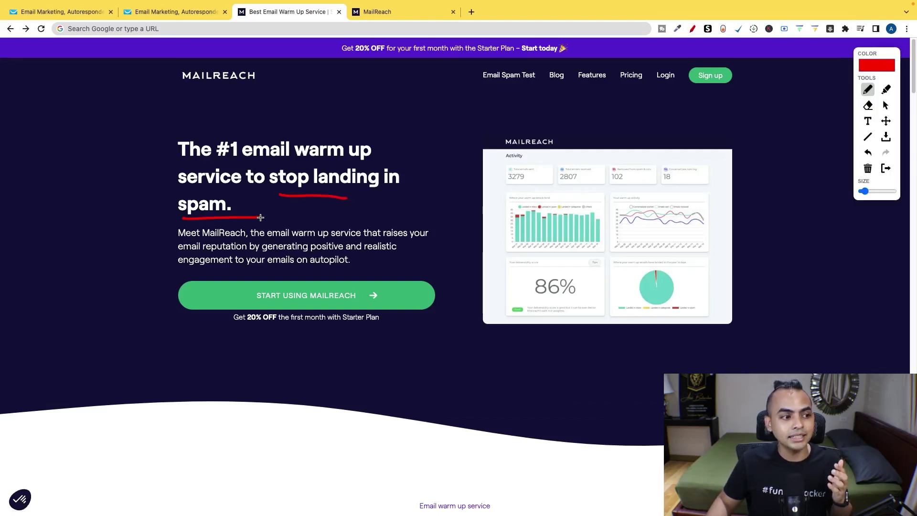
left_click(885, 169)
left_click(710, 76)
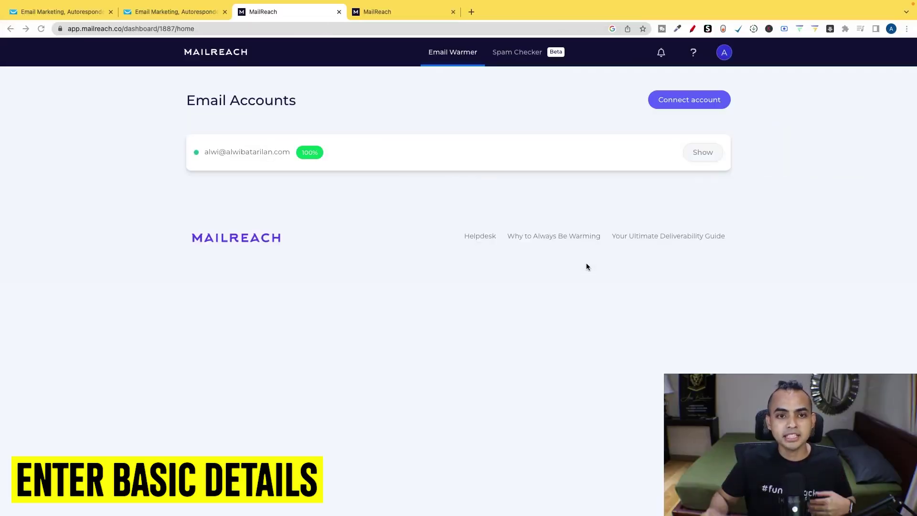
Mark Connect account and the email row, clear the marks, and open the account's details
left_click(693, 30)
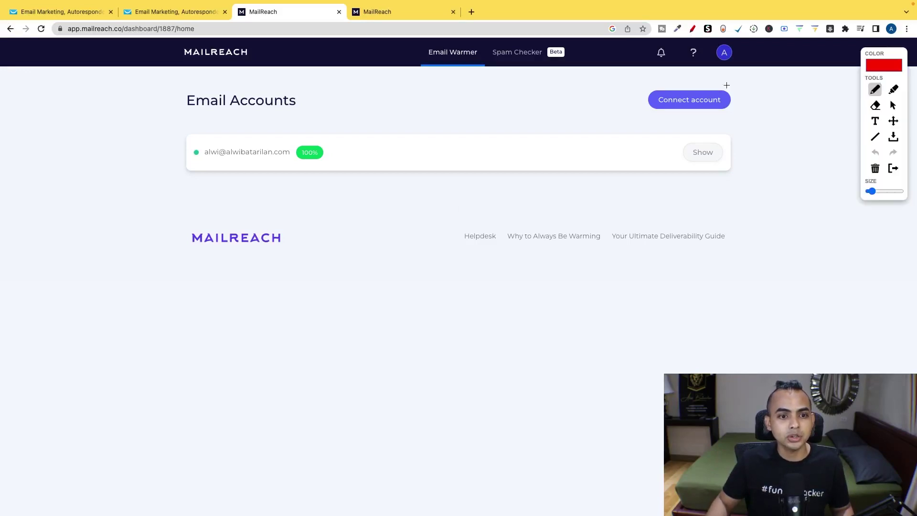
mouse_move(753, 108)
left_mouse_down()
mouse_move(729, 102)
mouse_move(735, 106)
left_mouse_up()
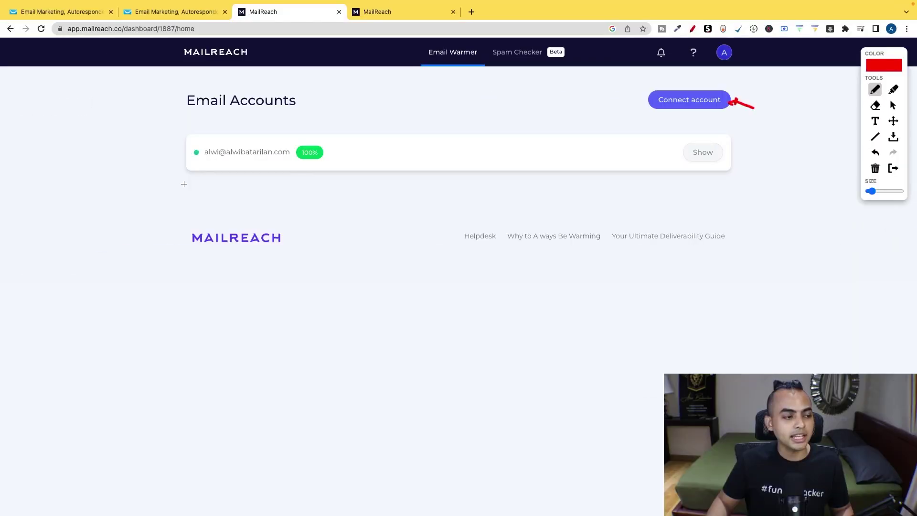
left_click_drag(183, 184, 227, 166)
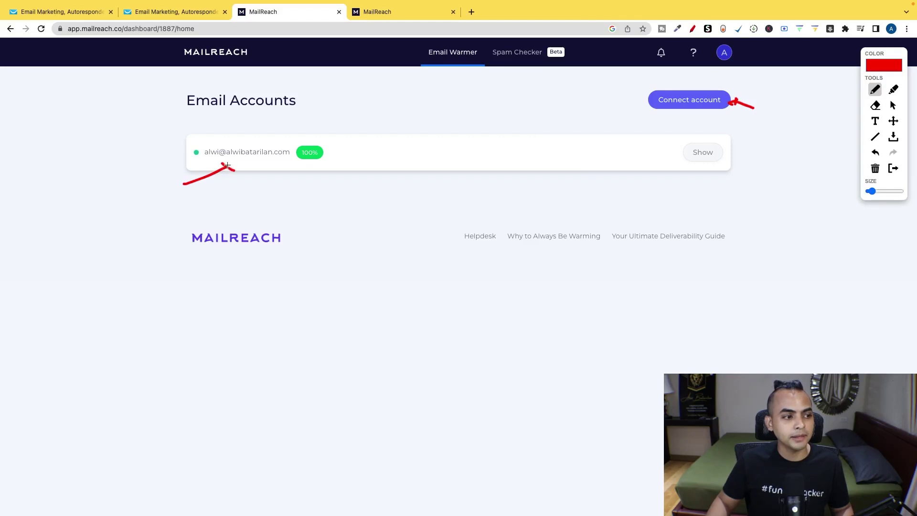
left_click(893, 168)
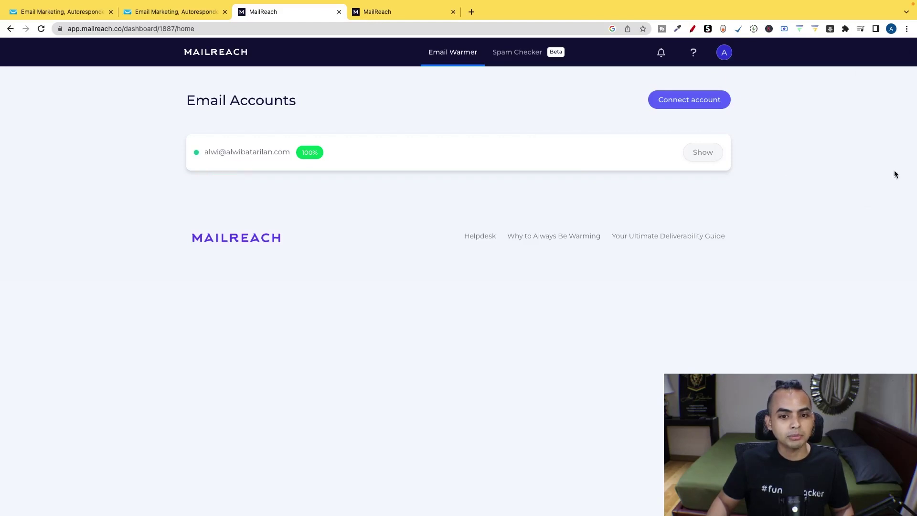
left_click(704, 152)
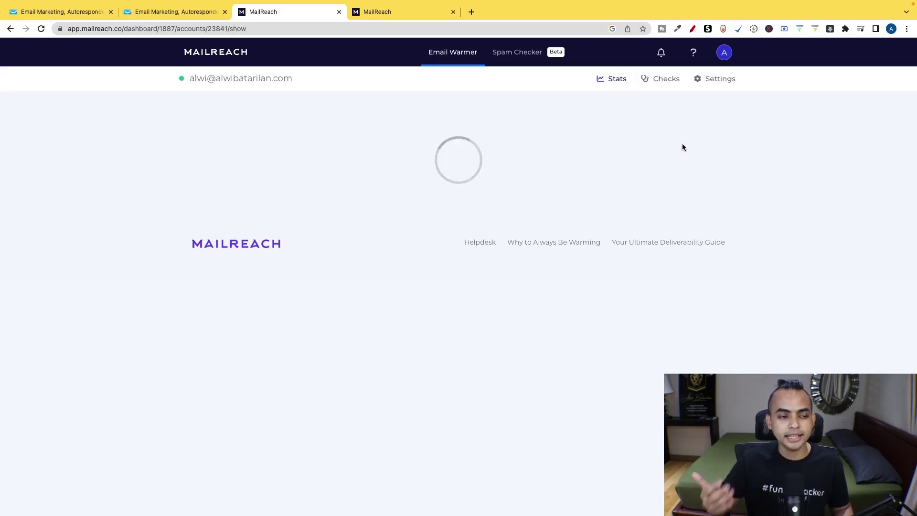
Mark the warming chart's 50 level and the deliverability score heading in red
scroll(637, 233, "down", 1)
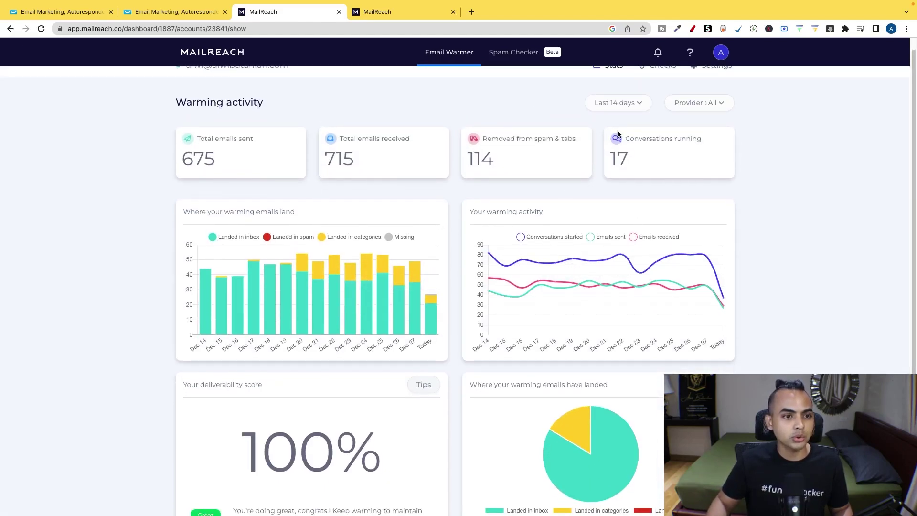
scroll(674, 186, "down", 1)
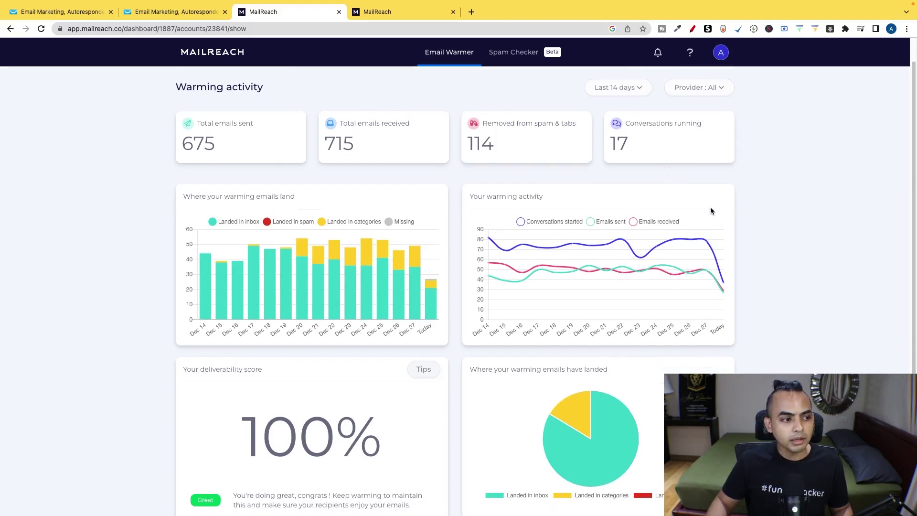
left_click(692, 30)
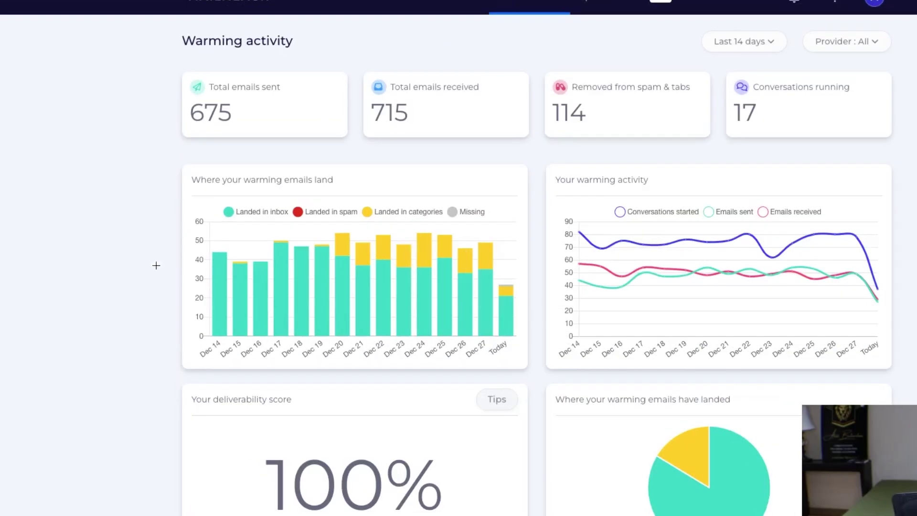
left_click_drag(152, 261, 194, 247)
scroll(323, 305, "down", 2)
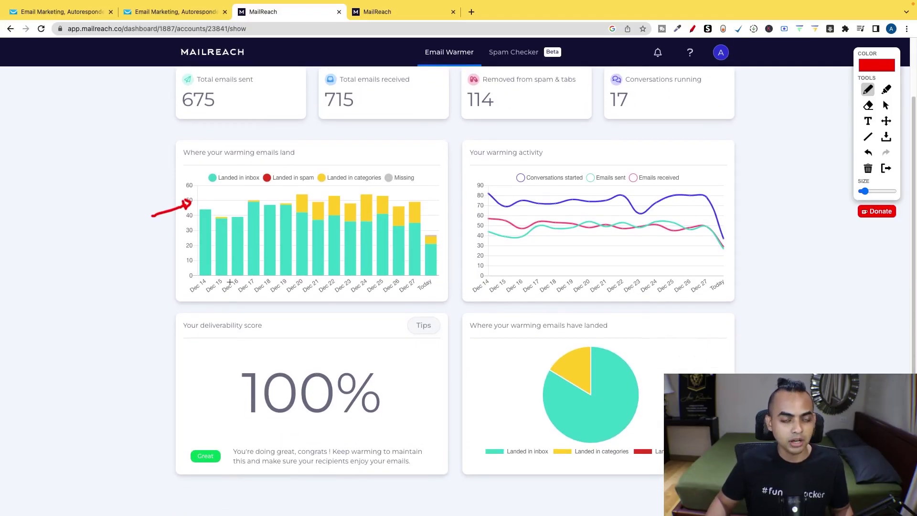
scroll(230, 282, "up", 1)
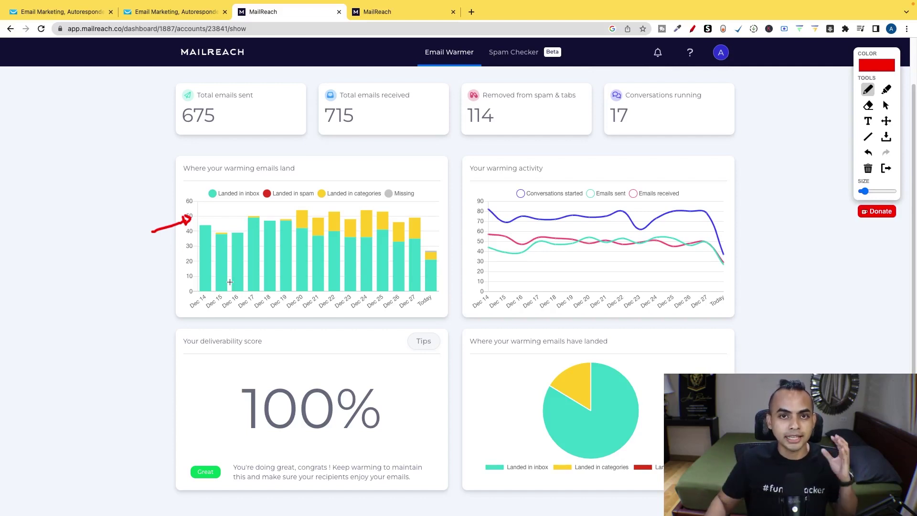
scroll(200, 359, "down", 2)
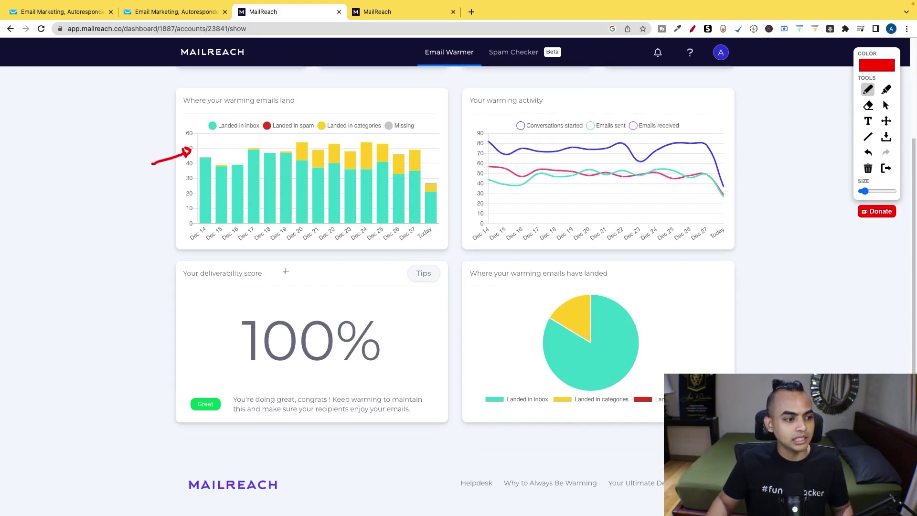
left_click_drag(286, 271, 246, 288)
Draw red arrows at the 100% score, the pie chart legend and Last 14 days, then clear them
left_click_drag(194, 363, 229, 354)
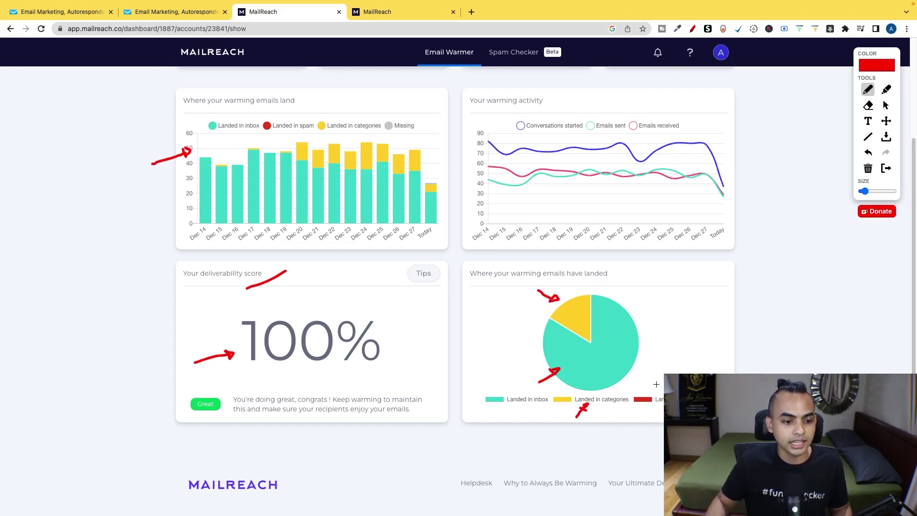
left_click_drag(645, 423, 649, 409)
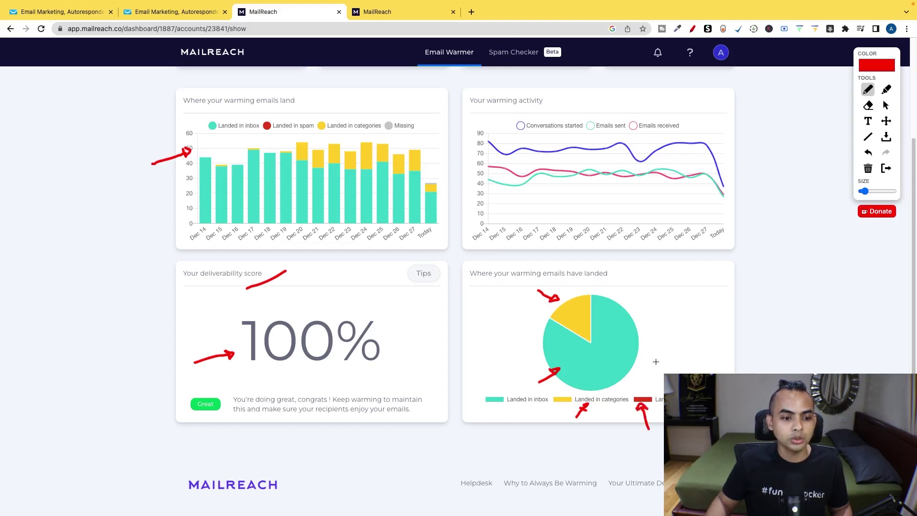
scroll(655, 361, "up", 5)
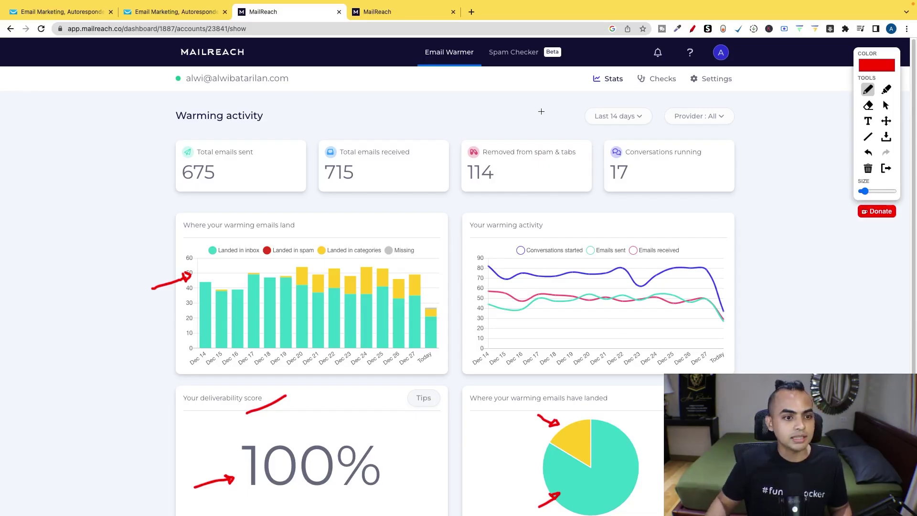
left_click_drag(543, 111, 573, 116)
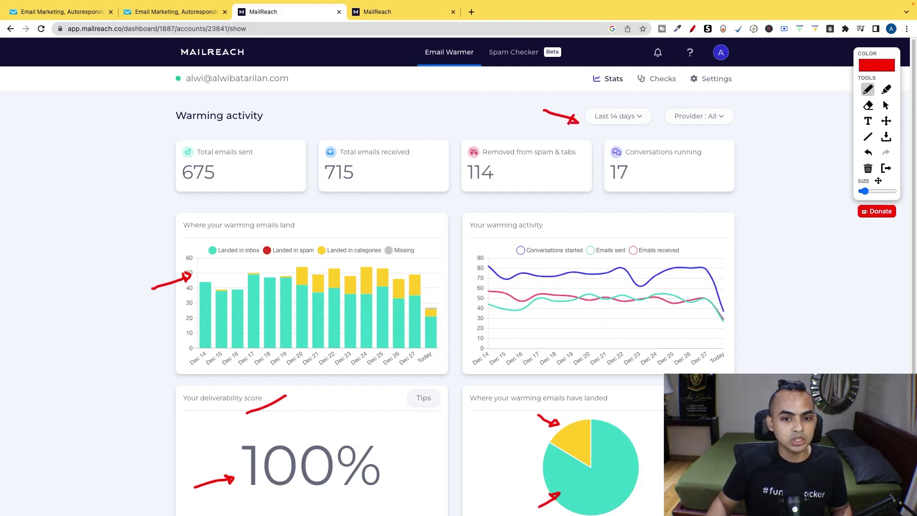
left_click(886, 169)
Change the stats reporting period to Last 6 months (180 days)
left_click(618, 120)
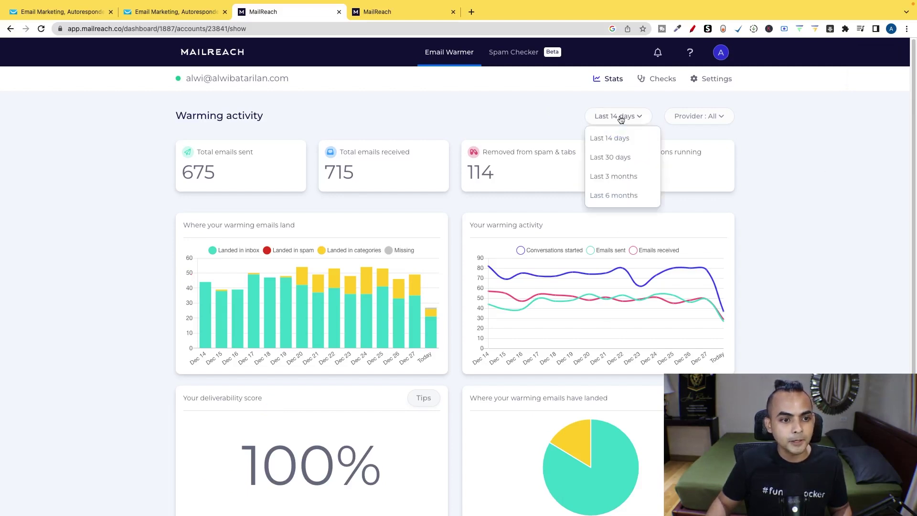
left_click(619, 196)
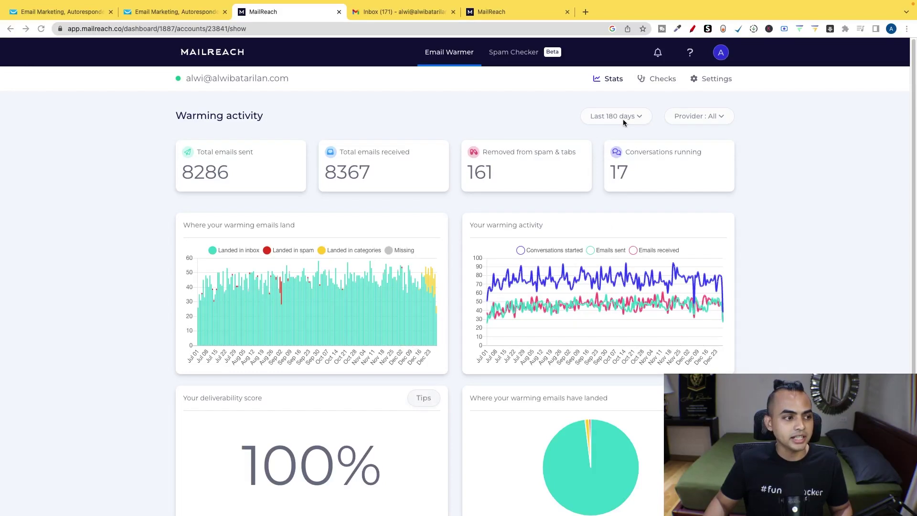
left_click(692, 28)
Mark the 8286 sent, 8367 received, 161 removed-from-spam and 17 conversations stats, then clear them
left_click_drag(295, 135, 268, 156)
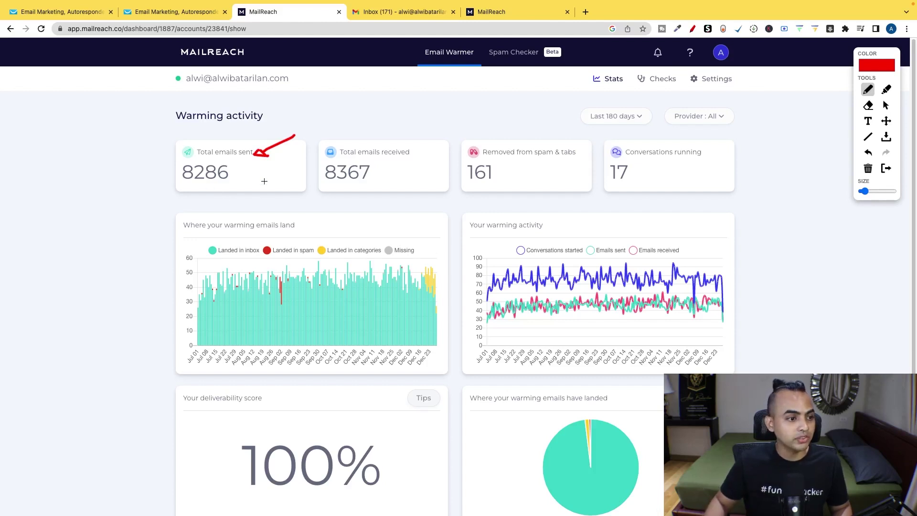
left_click_drag(439, 133, 418, 147)
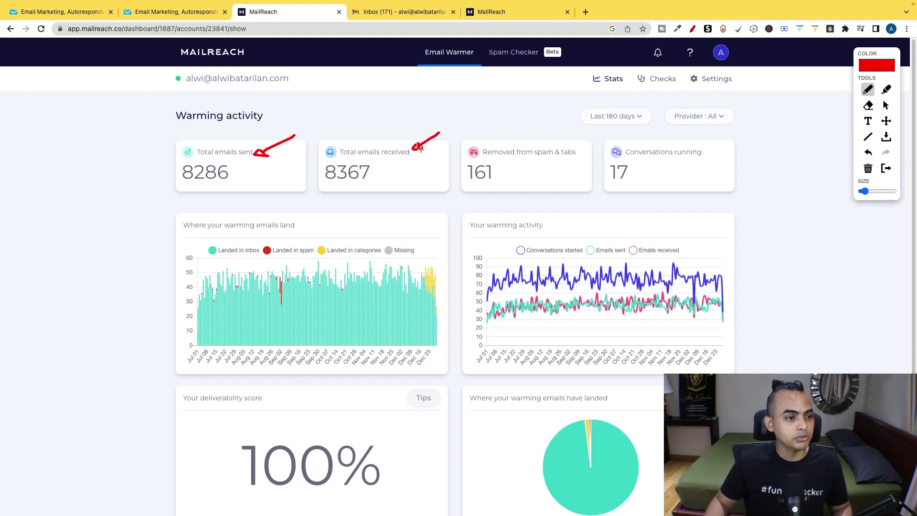
left_click_drag(389, 182, 367, 198)
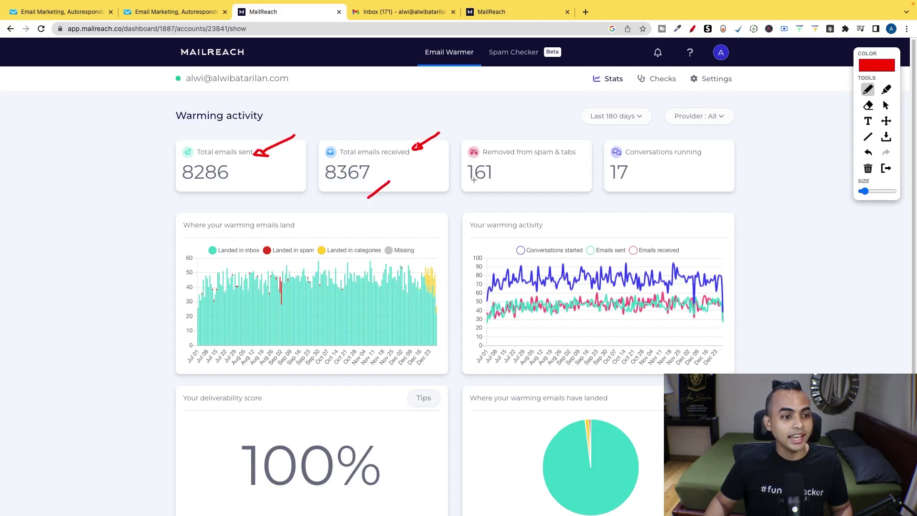
left_click_drag(524, 175, 493, 193)
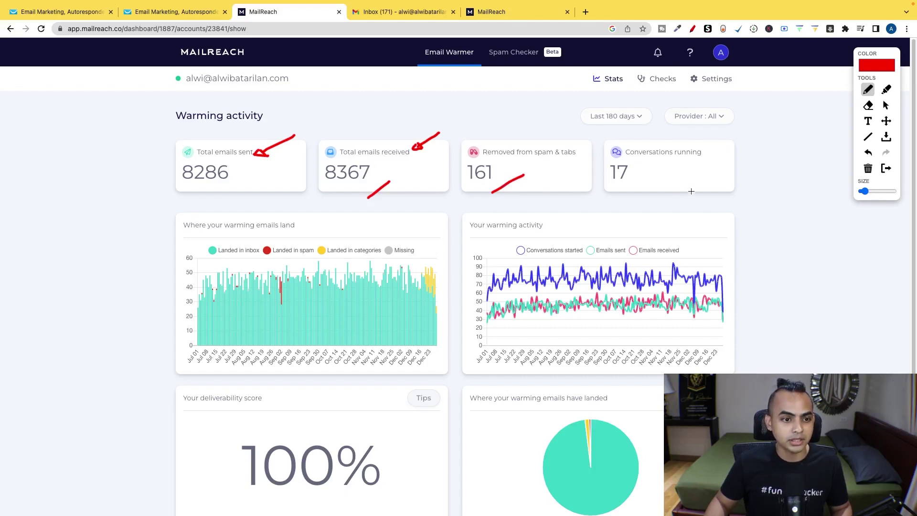
left_click_drag(661, 171, 626, 188)
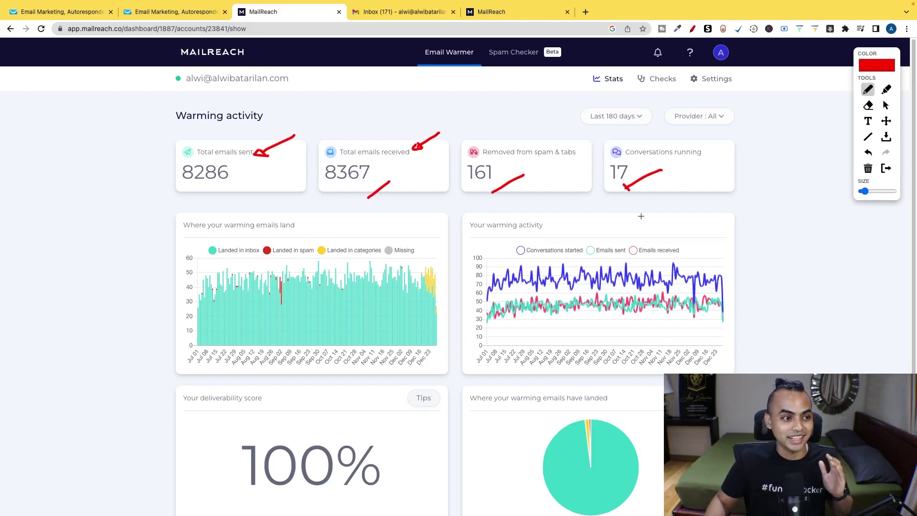
left_click(881, 169)
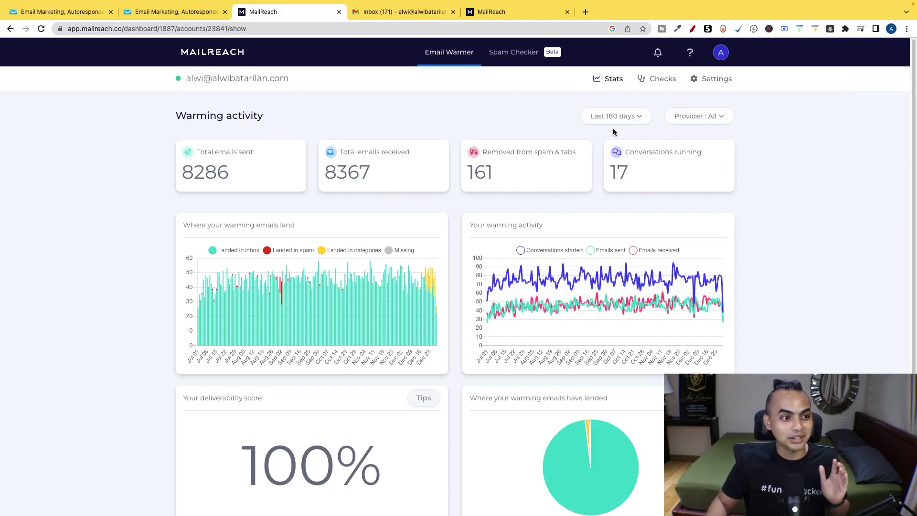
left_click(418, 12)
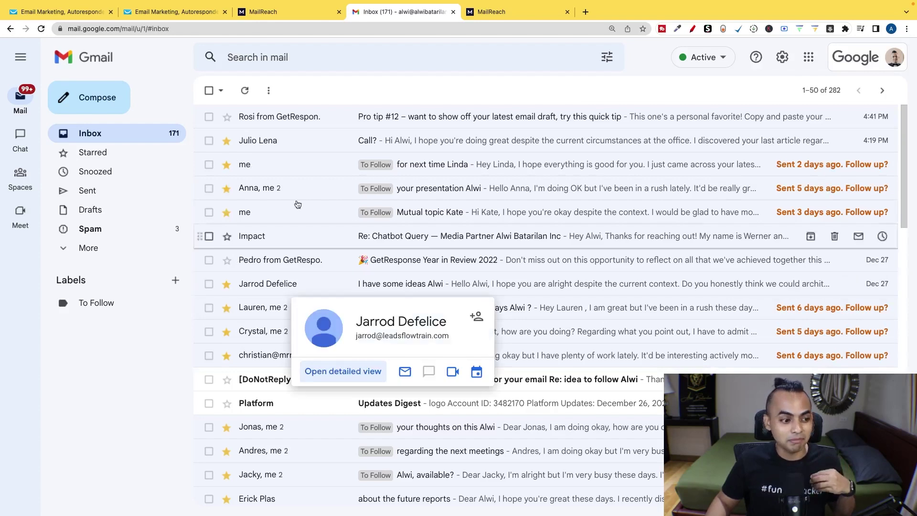
Open the Call? email, select its body text, and return to the inbox
left_click(328, 144)
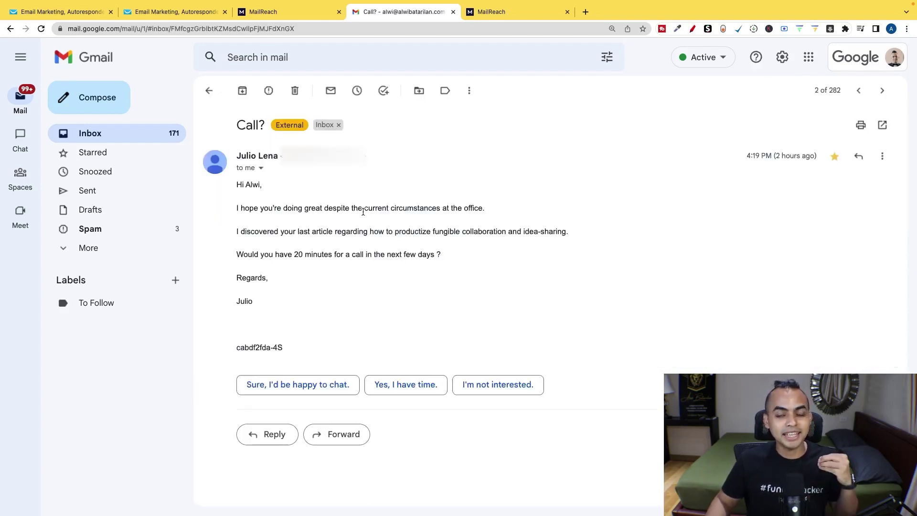
left_click_drag(237, 197, 449, 277)
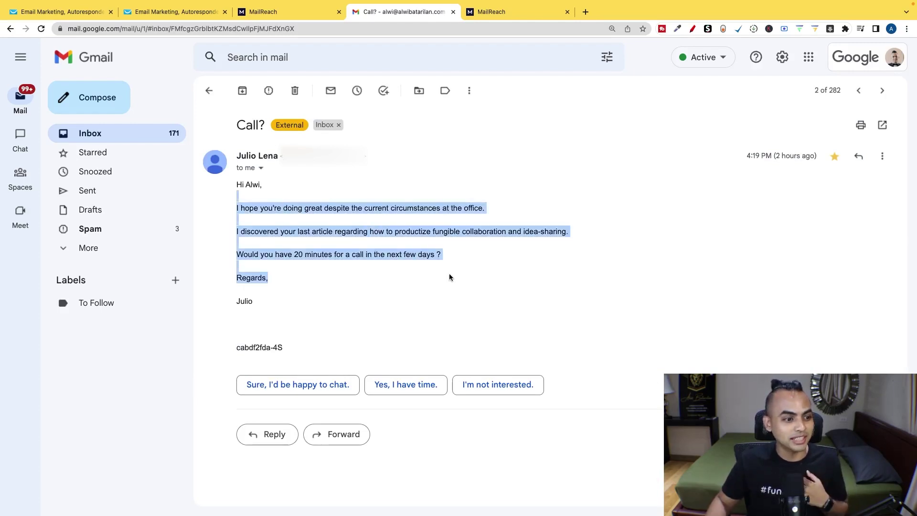
left_click(444, 279)
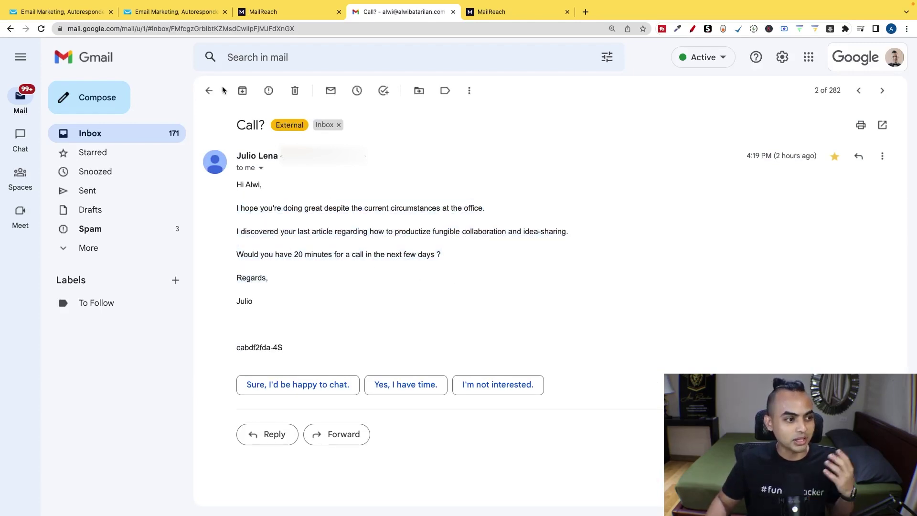
left_click(209, 91)
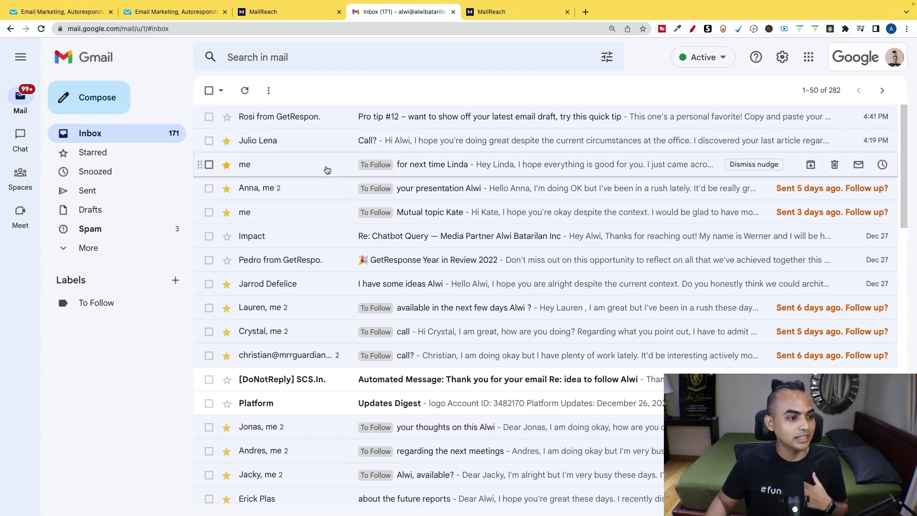
Open the two-day-old sent follow-up, mark its sender with a red arrow, then clear it
left_click(317, 170)
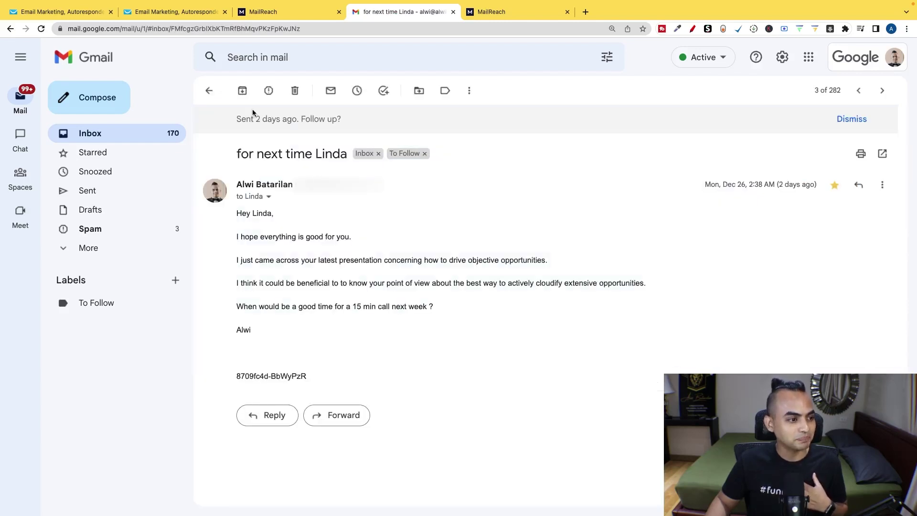
left_click(692, 29)
left_click_drag(388, 197, 343, 210)
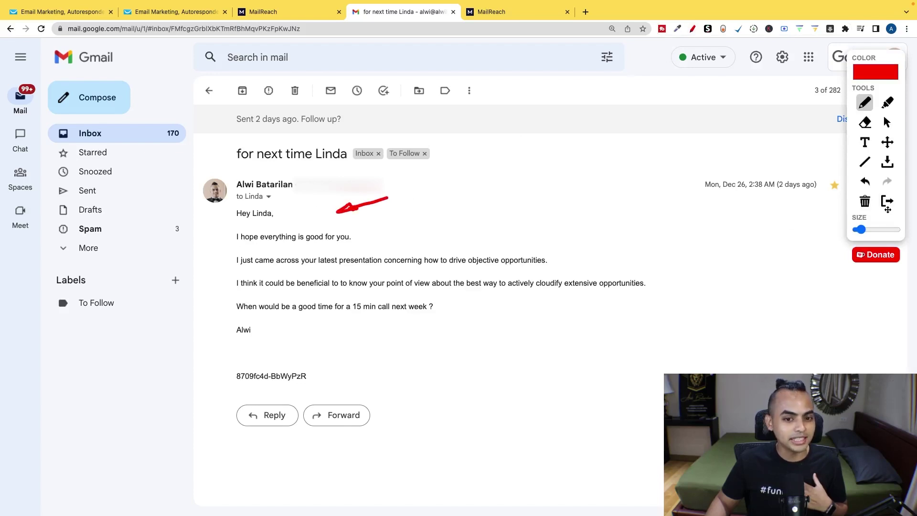
left_click(887, 200)
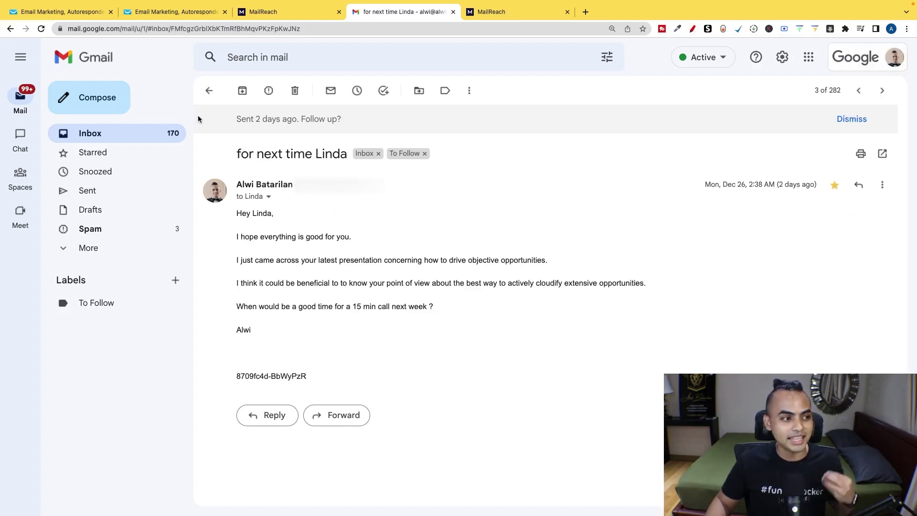
left_click(209, 90)
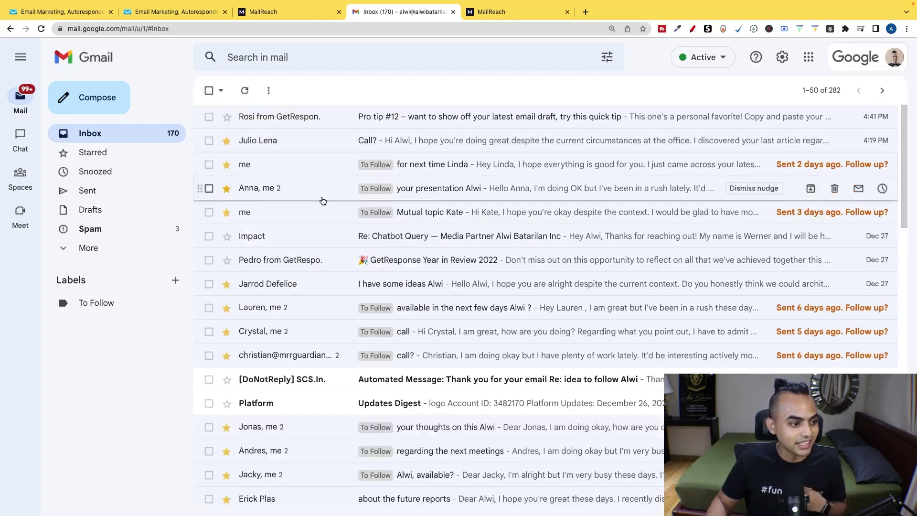
left_click(316, 311)
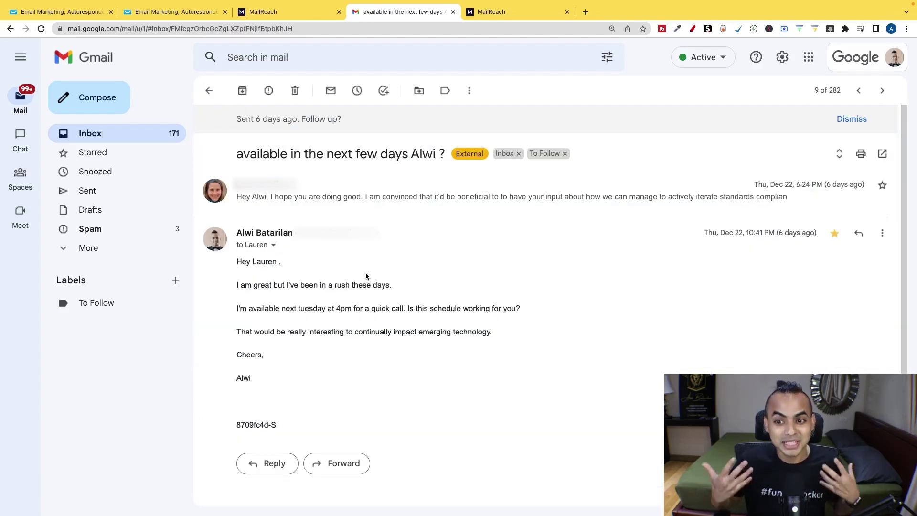
Draw an arrow at the sent reply, clear it, and expand the thread's first incoming message
left_click(693, 29)
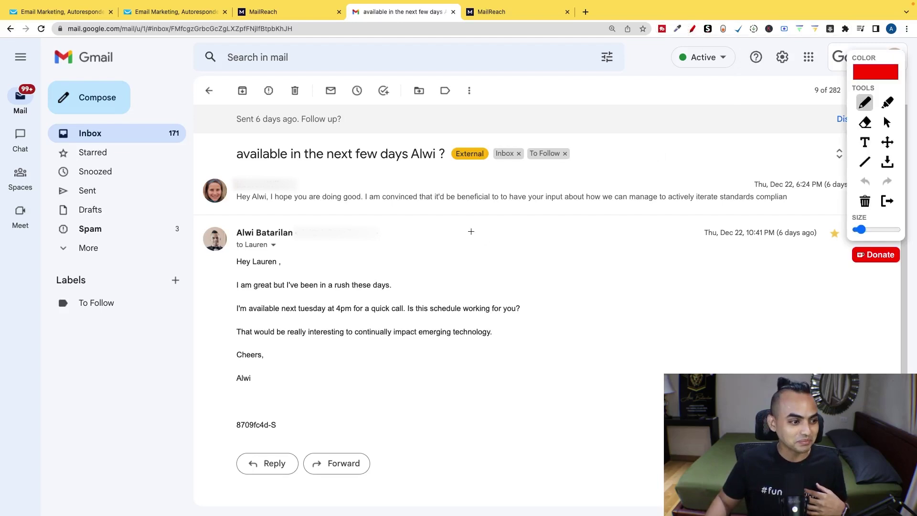
mouse_move(442, 231)
left_mouse_down()
mouse_move(374, 261)
mouse_move(385, 261)
left_mouse_up()
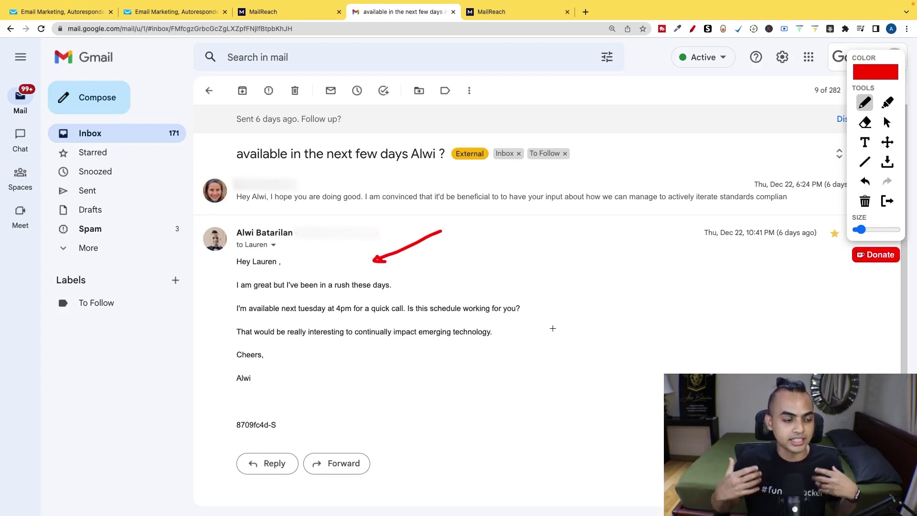
left_click(887, 200)
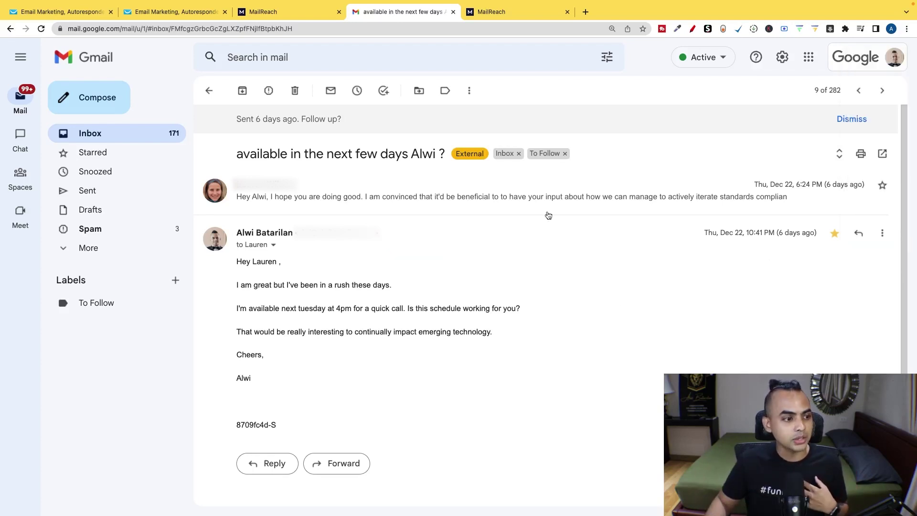
left_click(461, 196)
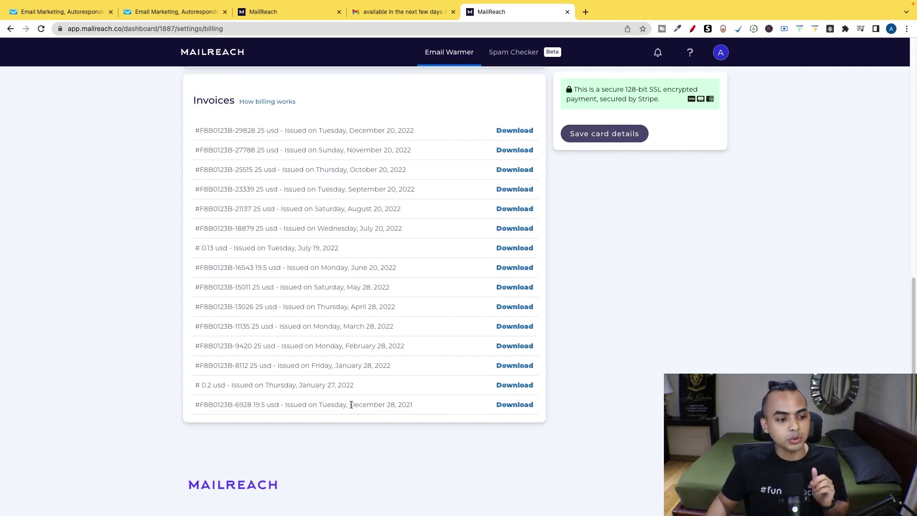
Highlight the oldest and latest invoice dates on the billing page
left_click_drag(351, 405, 437, 405)
left_click(438, 405)
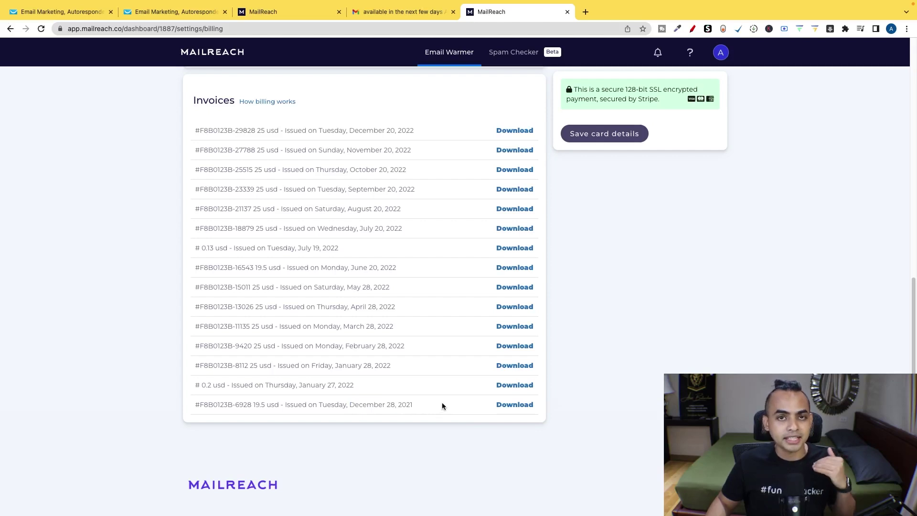
left_click_drag(427, 132, 351, 130)
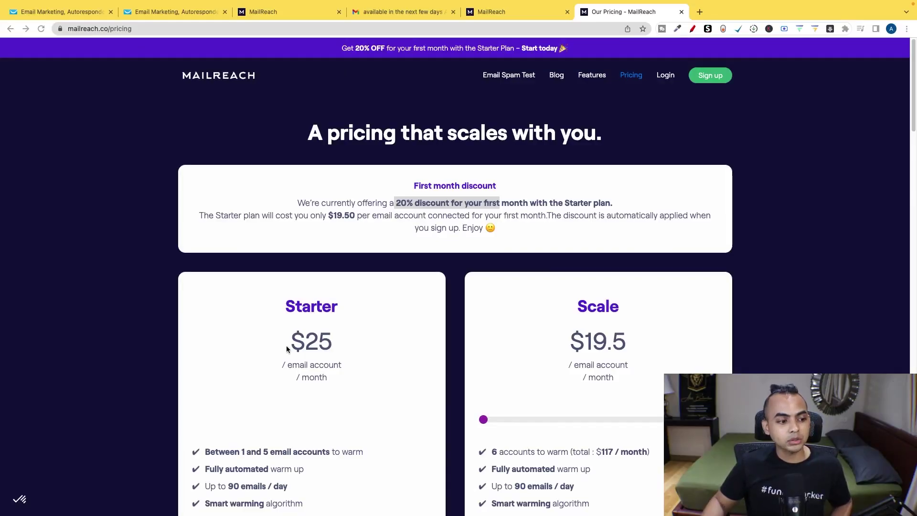
left_click_drag(280, 344, 341, 347)
left_click(375, 352)
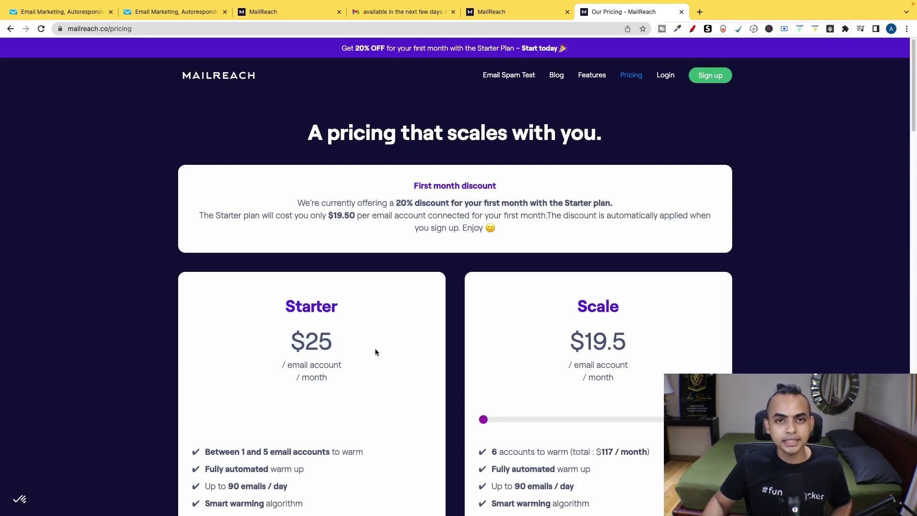